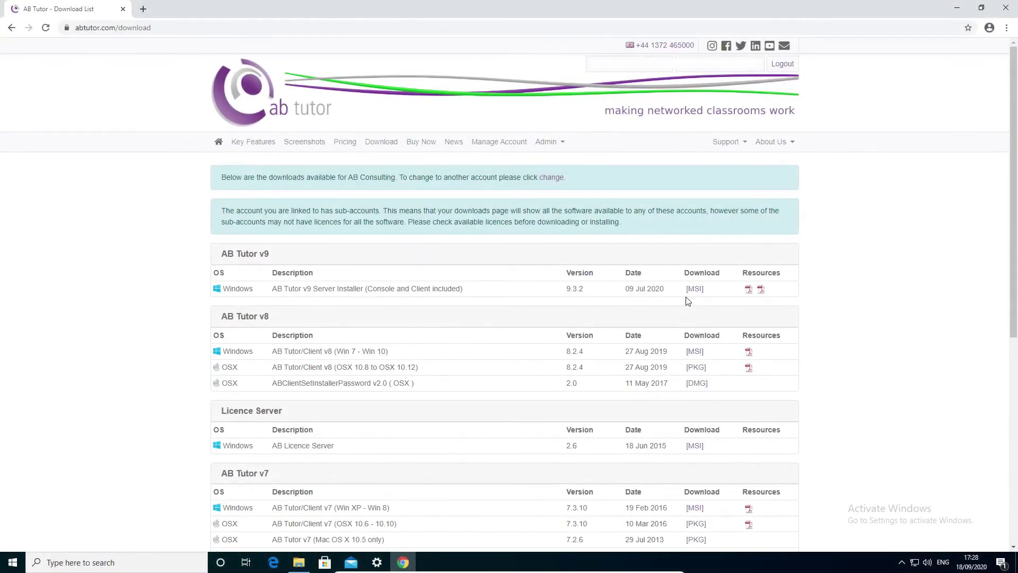
Download the AB Tutor v9 Server Installer MSI from the AB Tutor website
left_click(695, 290)
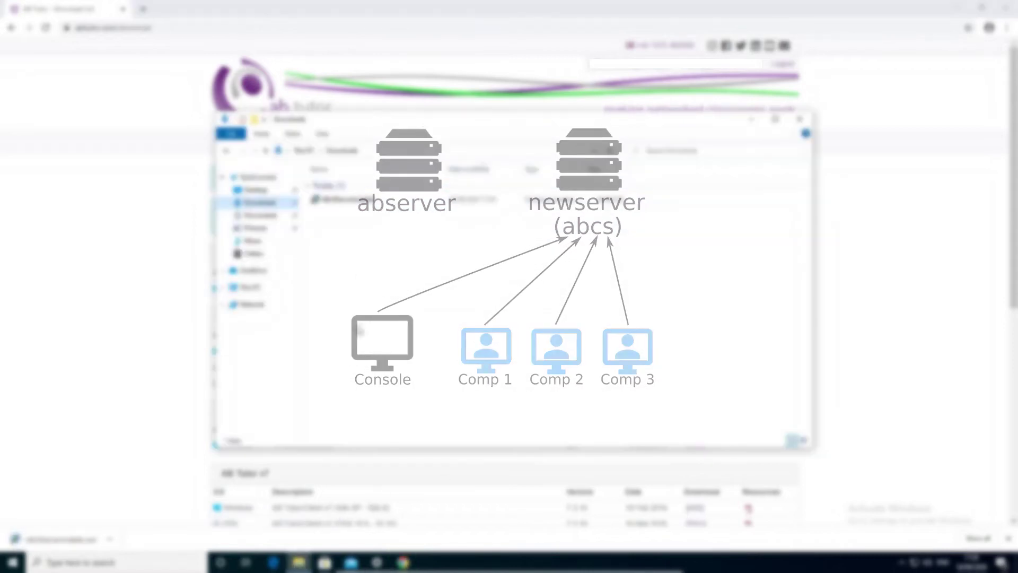
Run ABv9ServerInstaller, accept the licence, install AB Tutor Server, and finish the wizard
double_click(356, 199)
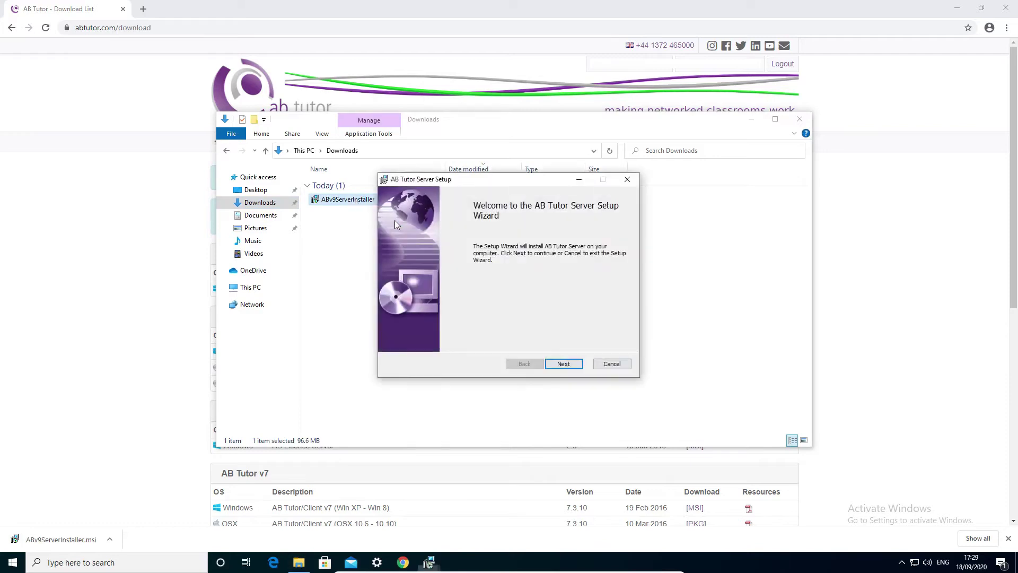
left_click(557, 364)
left_click(400, 336)
left_click(557, 364)
left_click(561, 364)
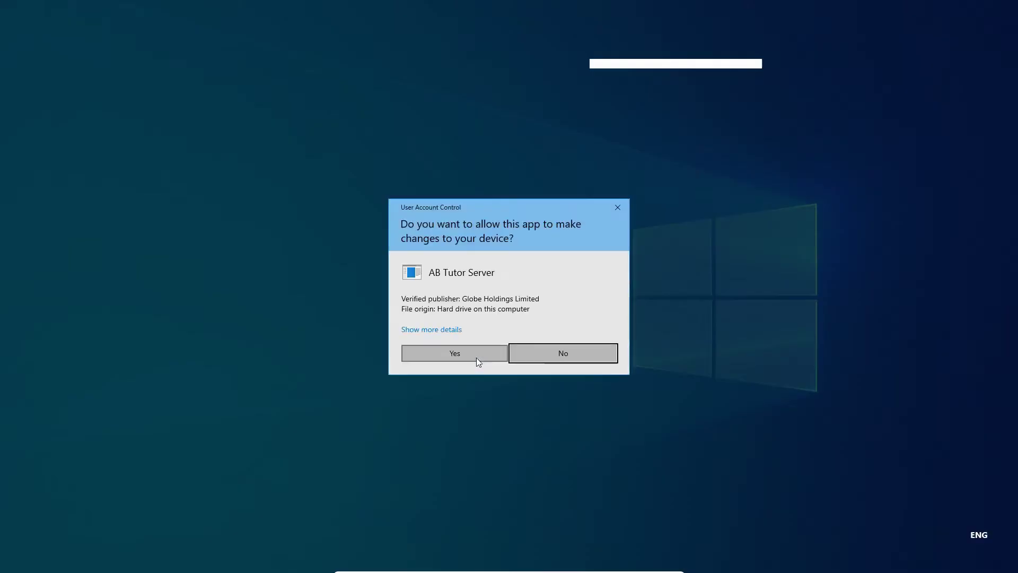
left_click(476, 358)
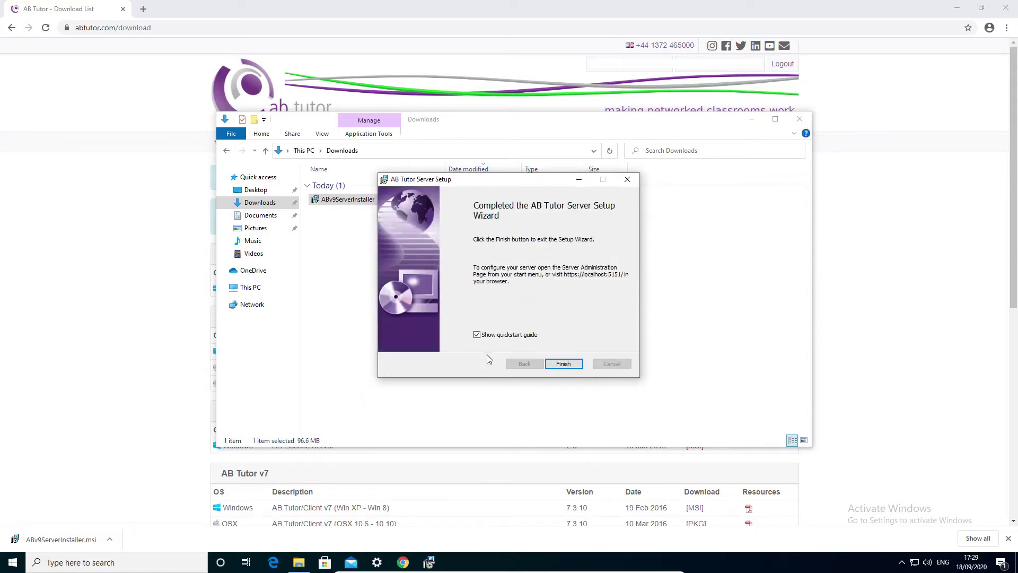
left_click(563, 364)
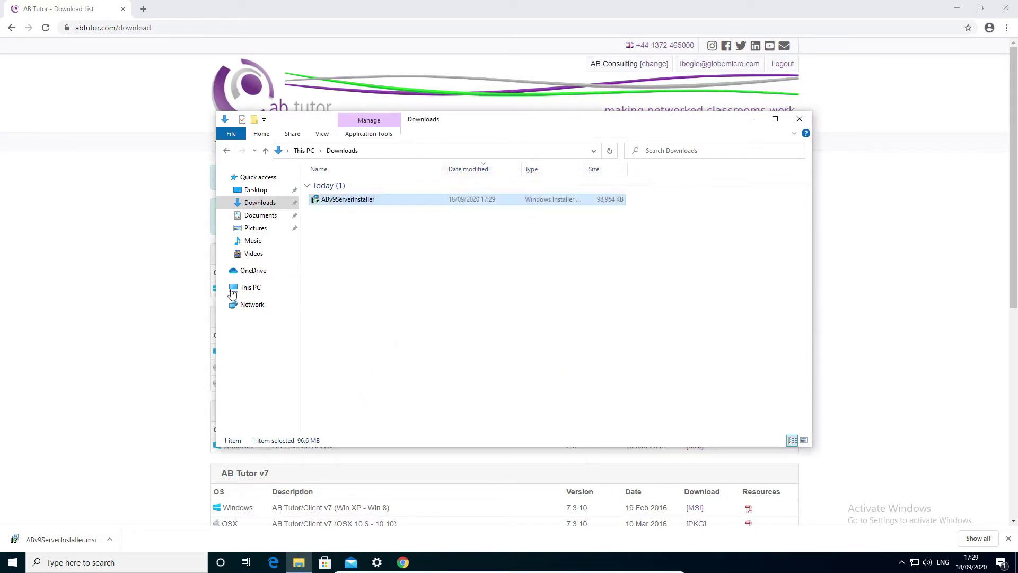
left_click(188, 27)
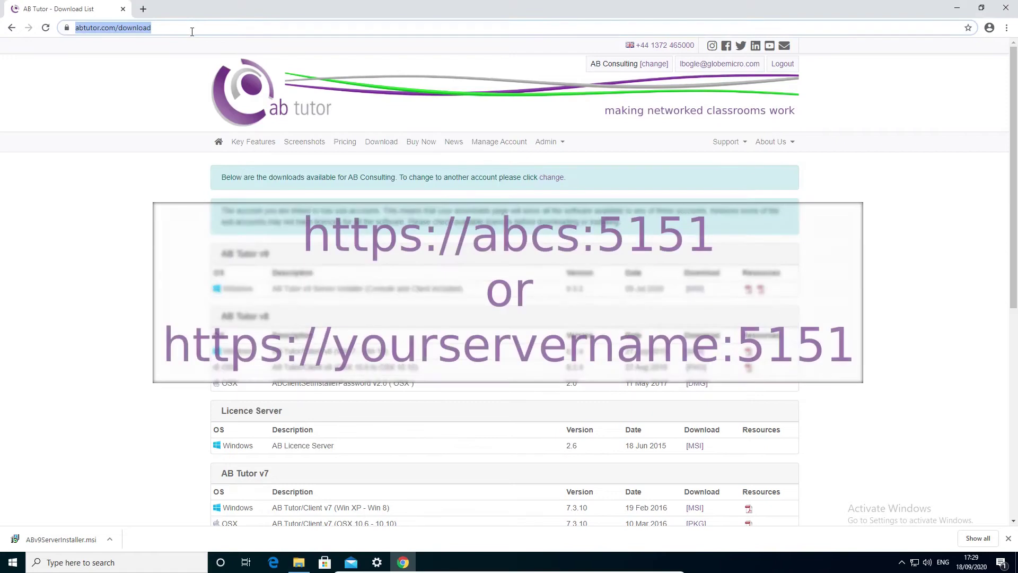
type("https://abc")
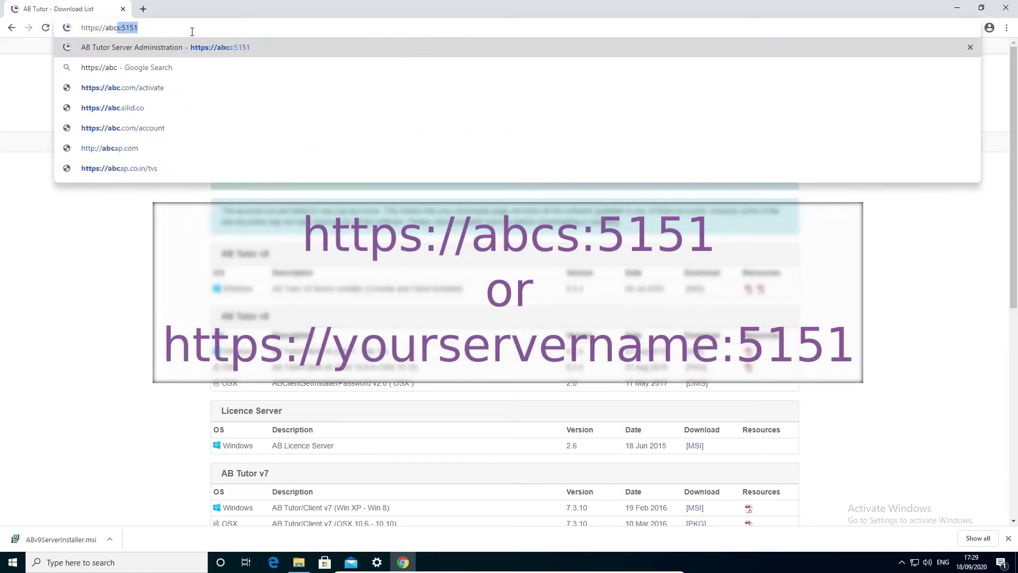
type("s:5151")
key("Return")
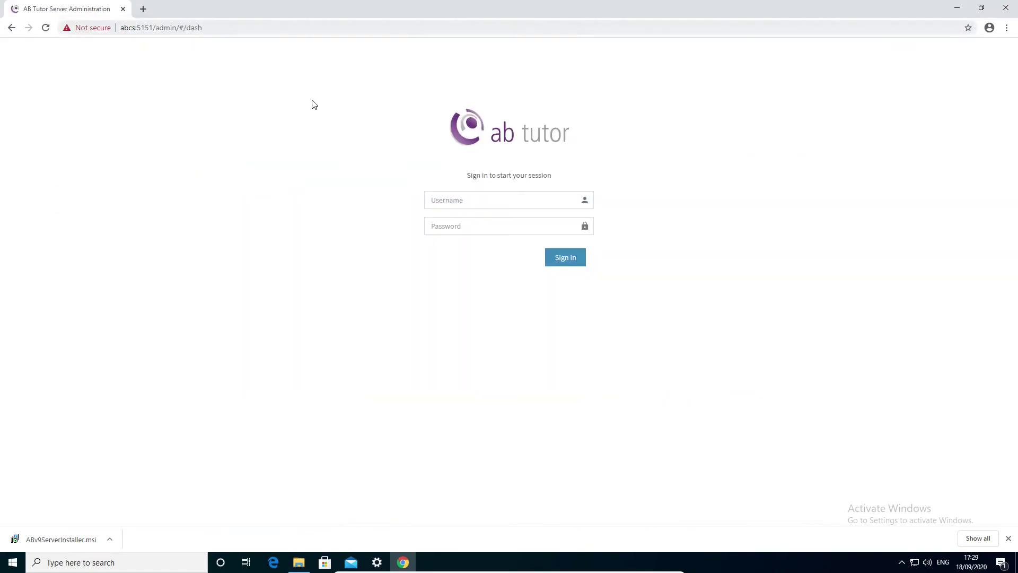
Sign in with the admin username and its password
left_click(450, 201)
type("admin")
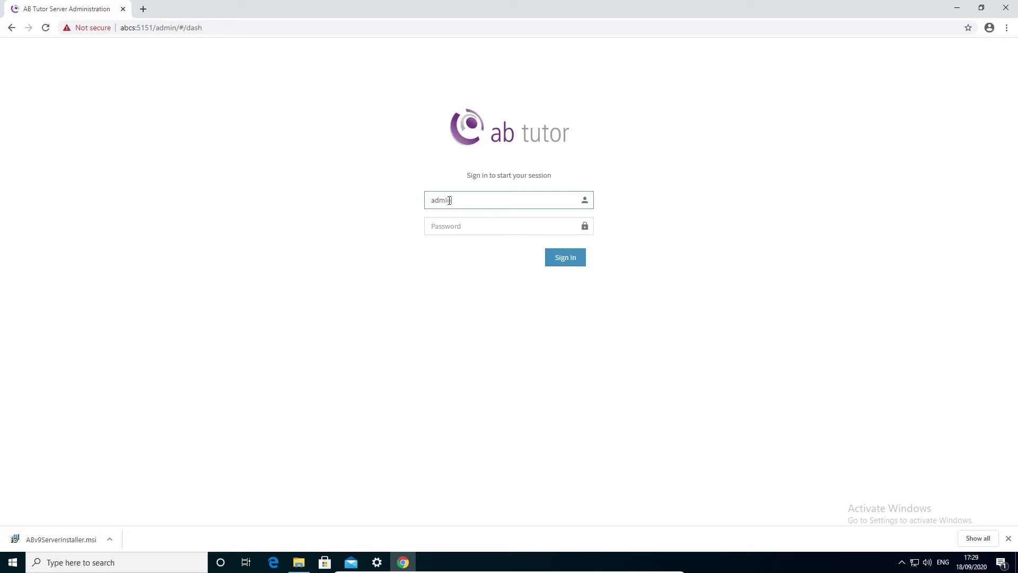
key("Tab")
key("Return")
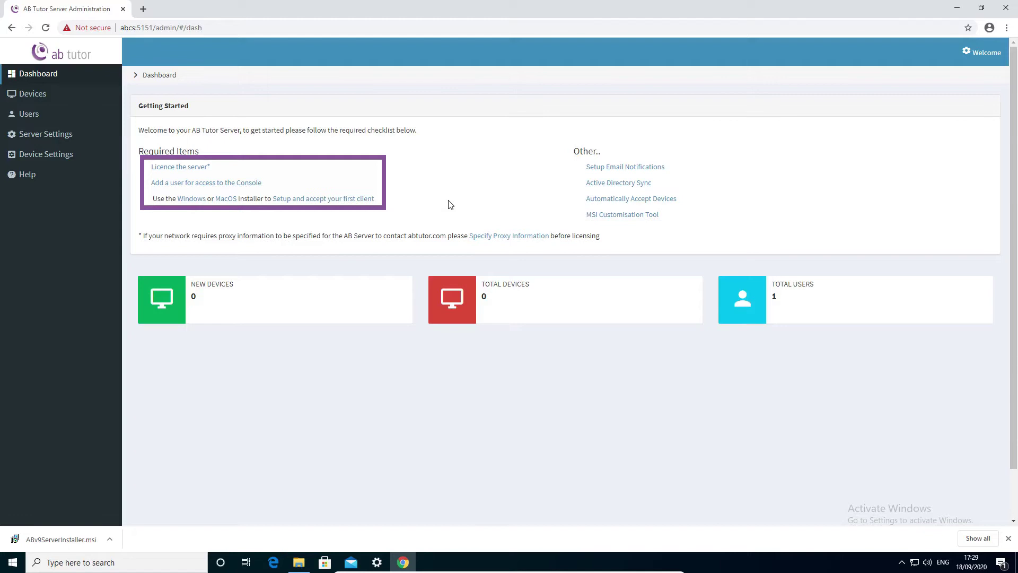
Choose a full licence via ABTutor.com login, enter the account e-mail and password, and look up accounts
left_click(194, 169)
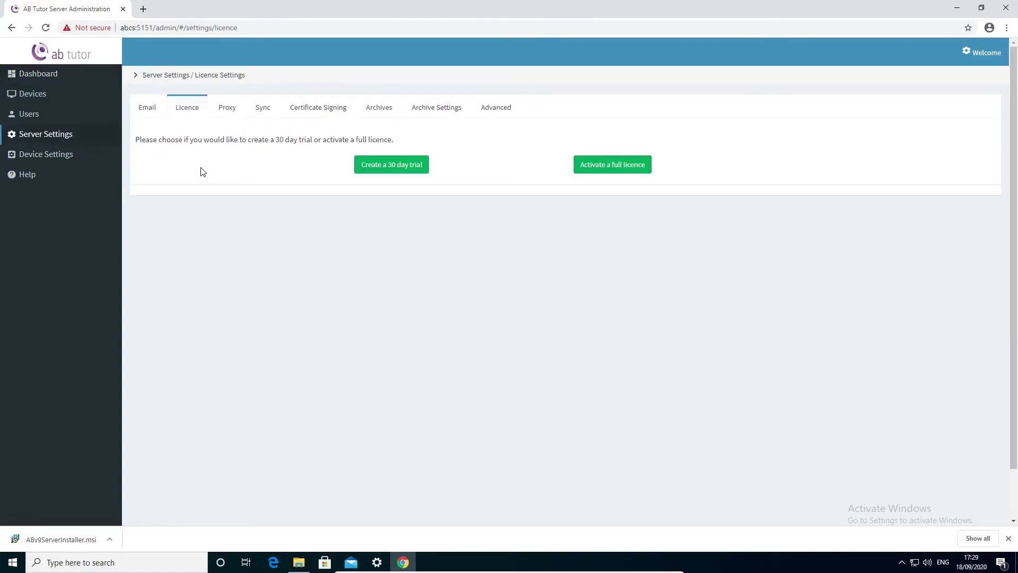
left_click(640, 166)
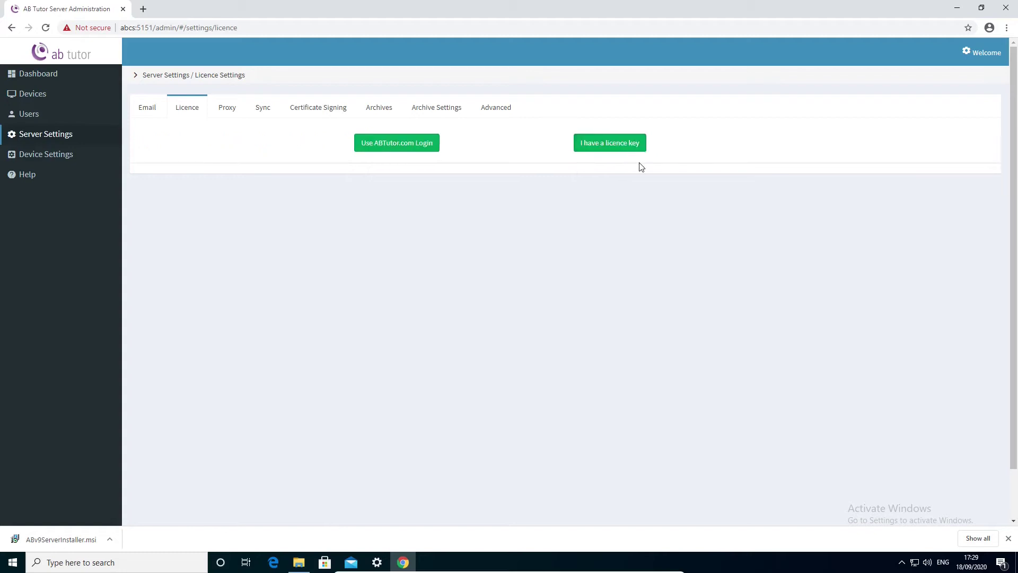
left_click(401, 148)
left_click(401, 148)
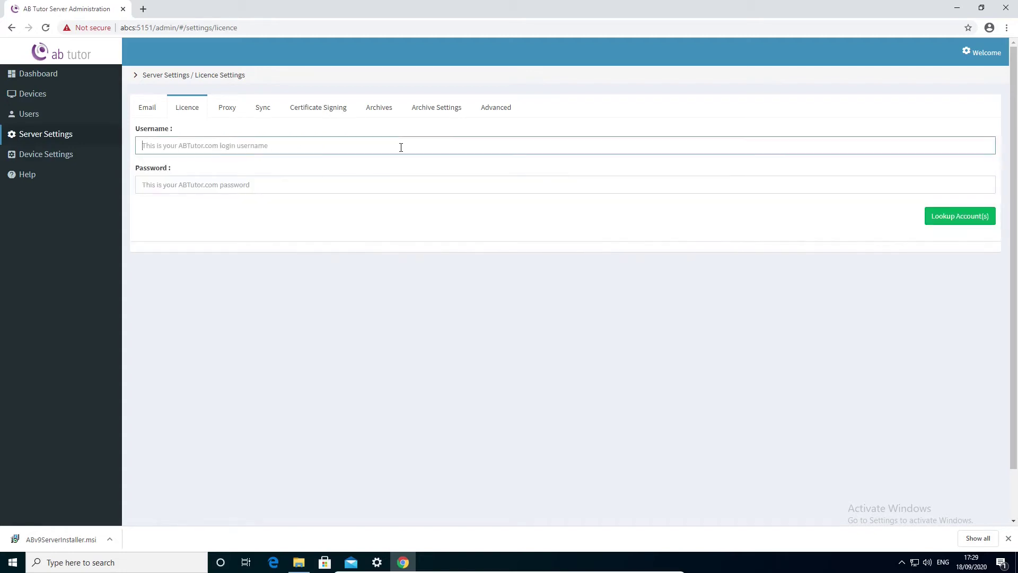
type("myemail@mydomain.com")
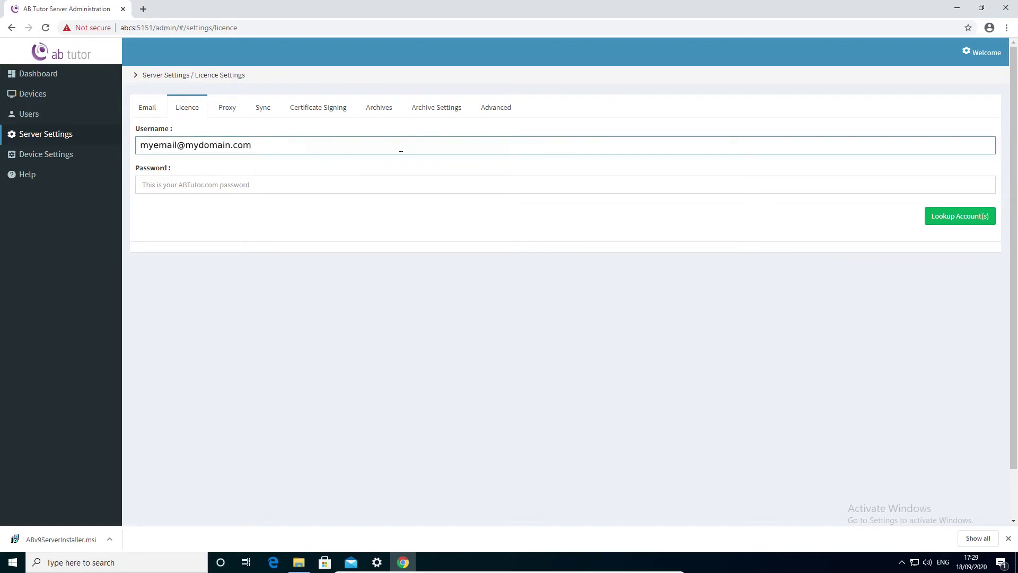
key("Tab")
type("***")
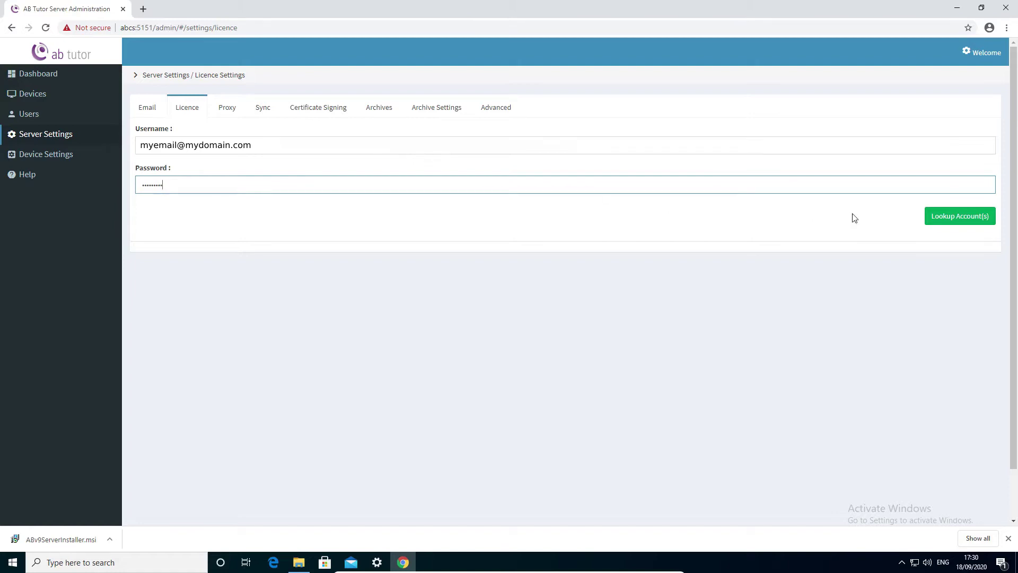
left_click(939, 219)
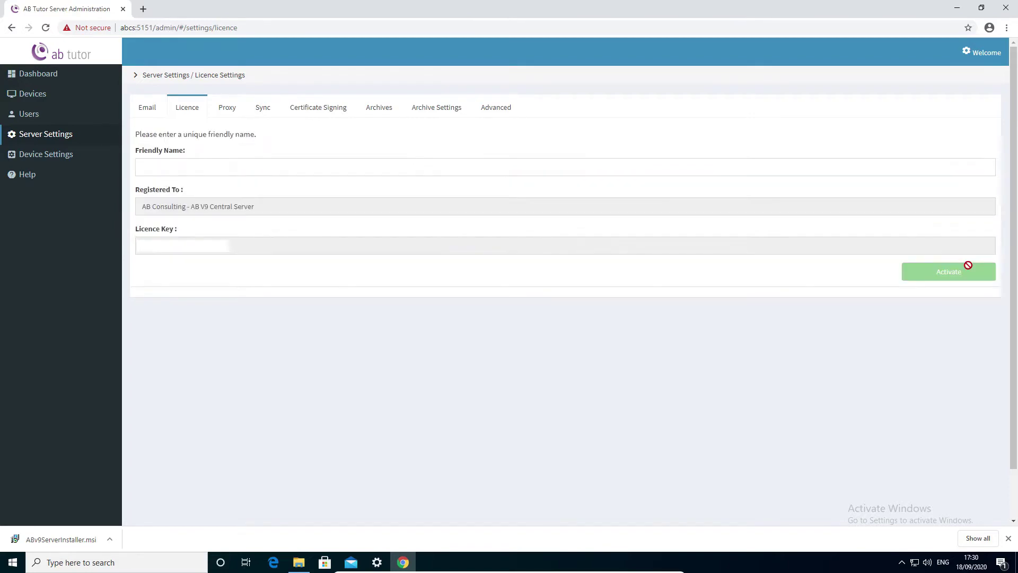
Name the server 'Install demo', activate the licence, and return to the dashboard
left_click(707, 171)
key("BackSpace")
key("BackSpace")
key("BackSpace")
key("BackSpace")
type("Install demo")
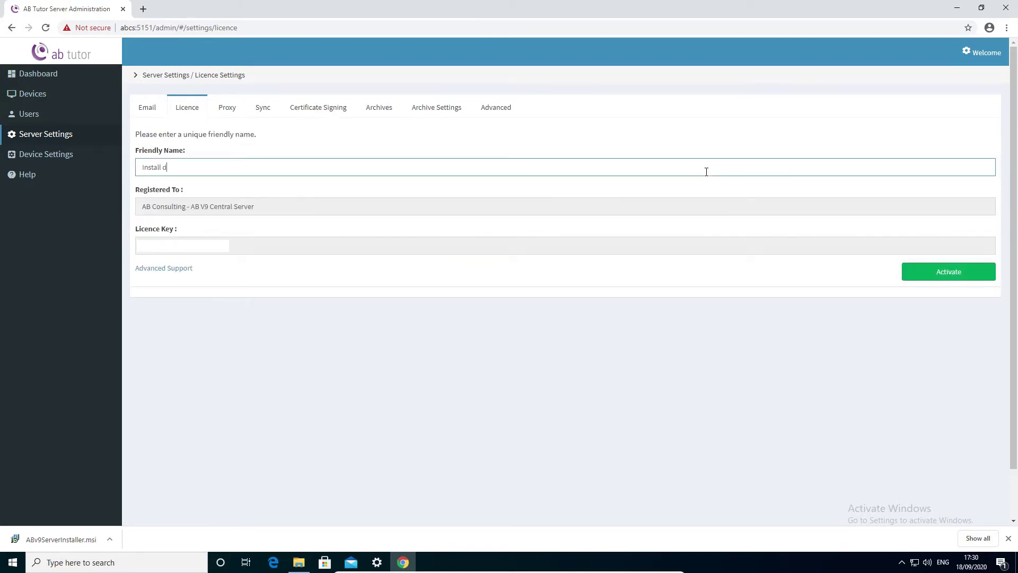
left_click(919, 273)
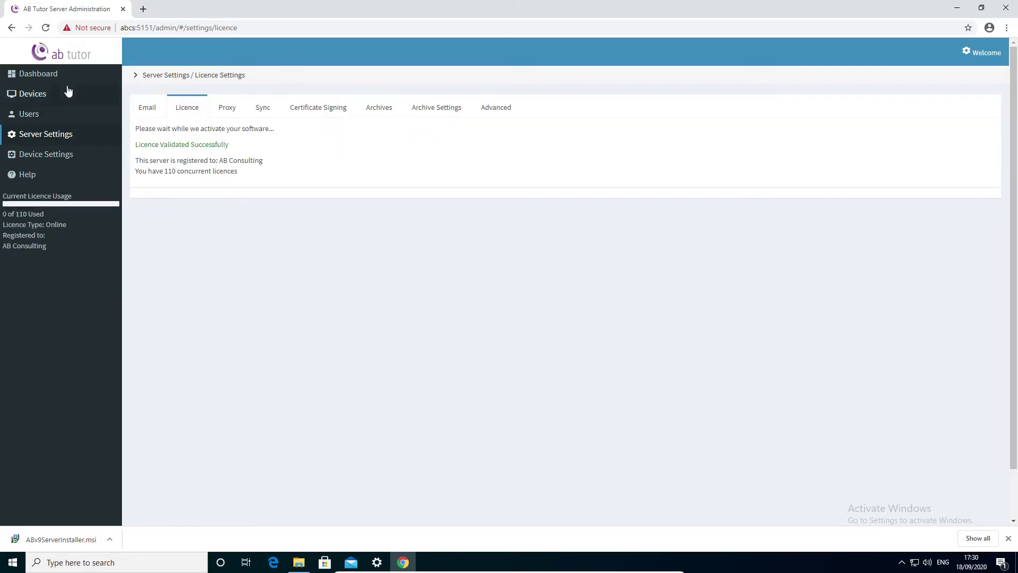
left_click(55, 75)
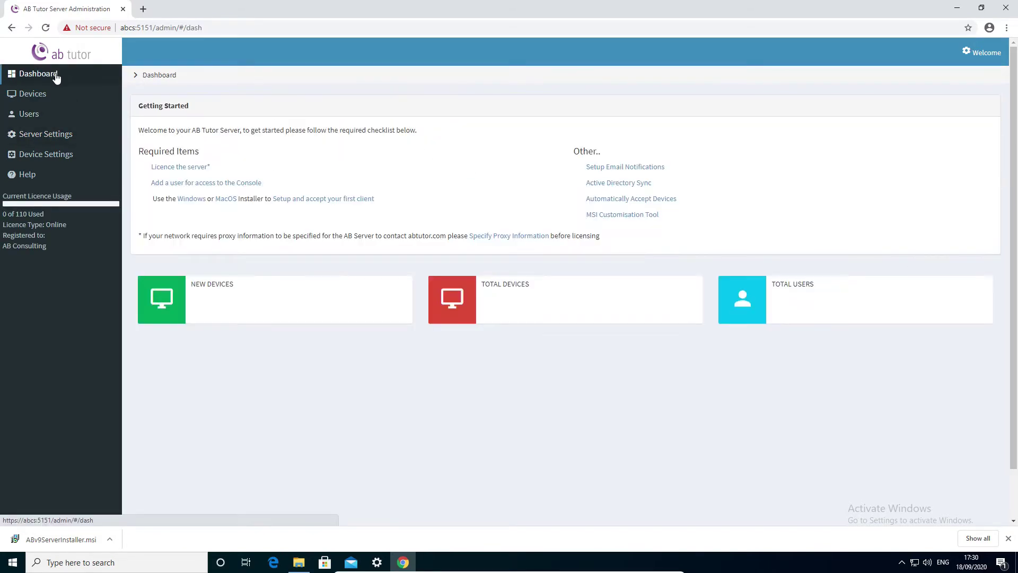
Create console user 'tech' with first name tech, last name user, and a password
left_click(228, 186)
left_click(219, 138)
type("tec")
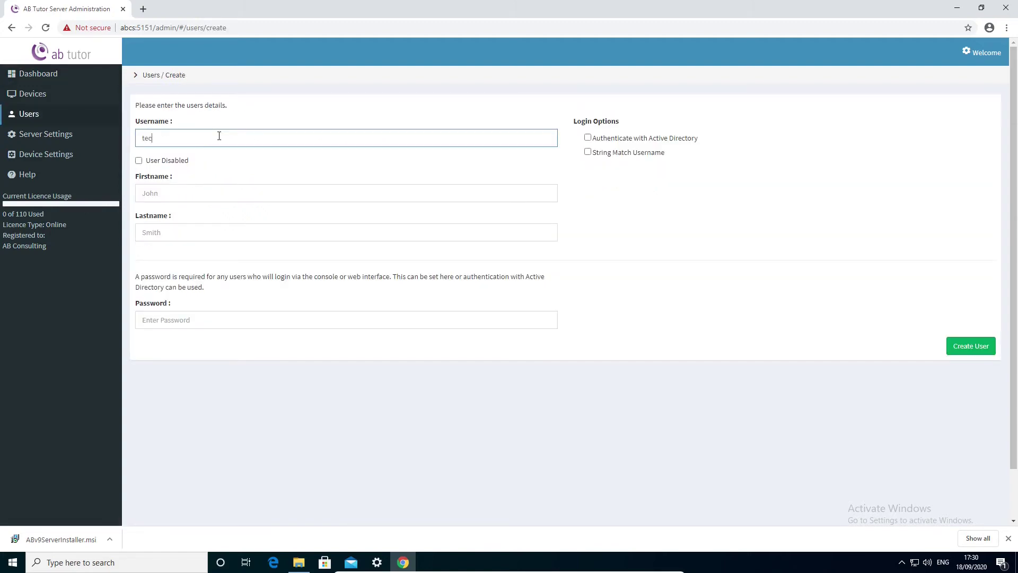
key("Tab")
key("Tab")
key("Tab")
key("Tab")
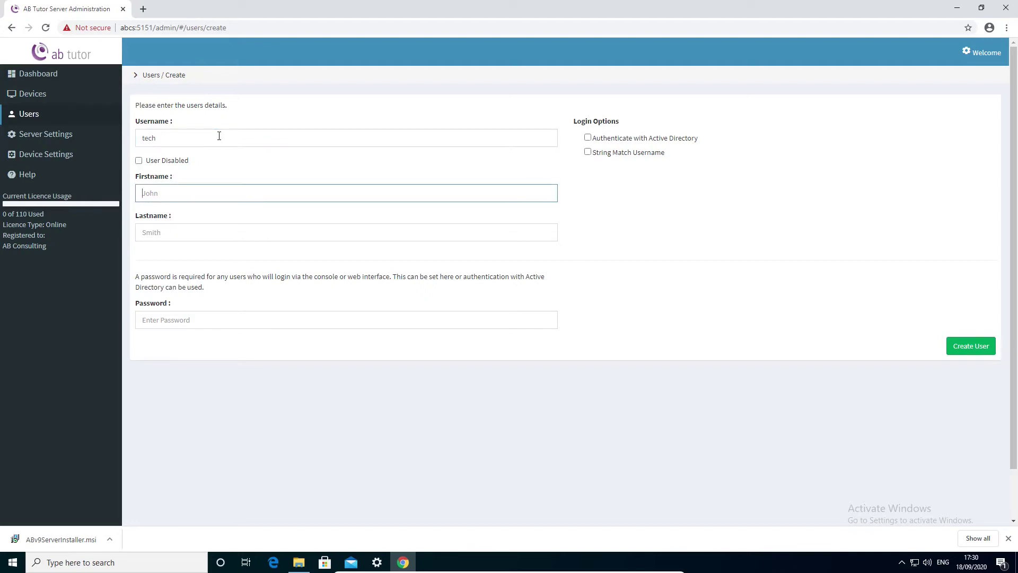
type("tech")
key("Tab")
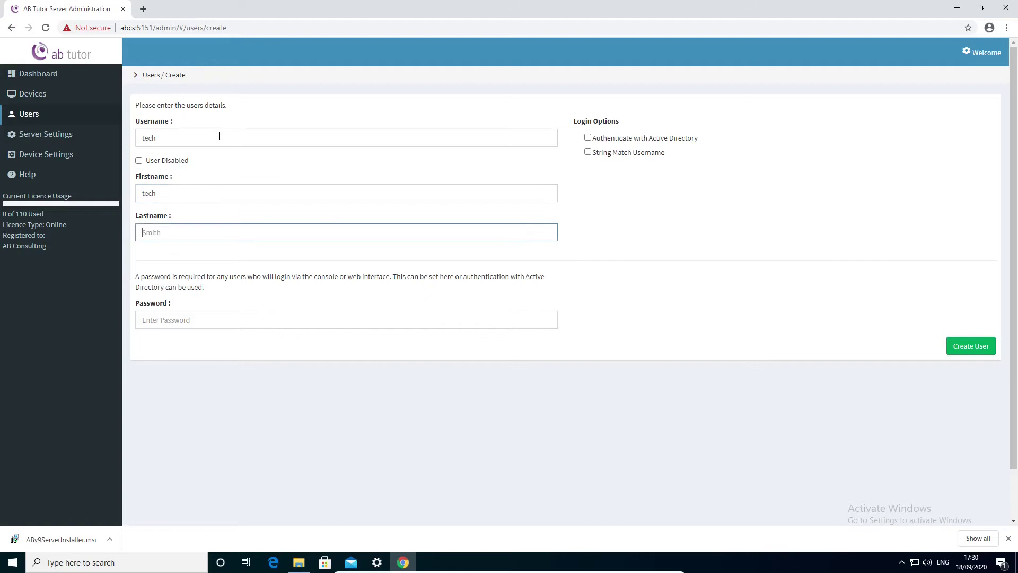
type("user")
key("Tab")
type("t")
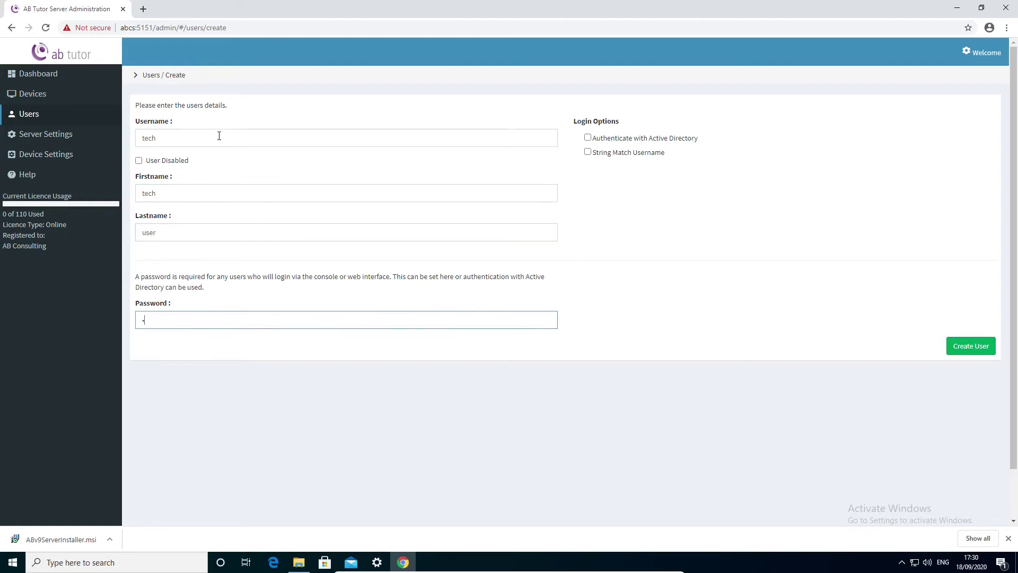
left_click(953, 348)
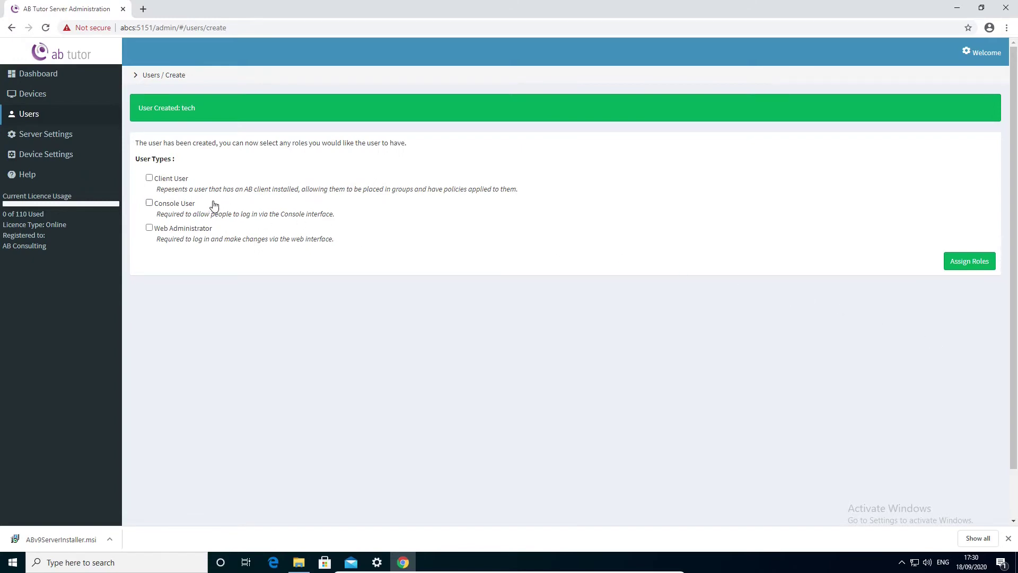
Assign tech the Web Administrator, Console User and Console Administrator roles
left_click(149, 228)
left_click(149, 204)
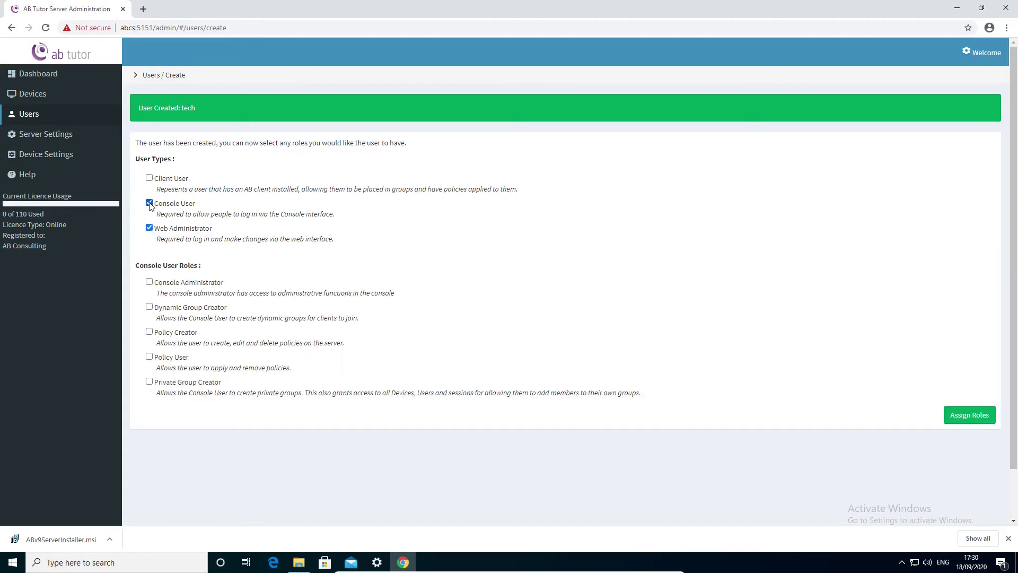
left_click(149, 282)
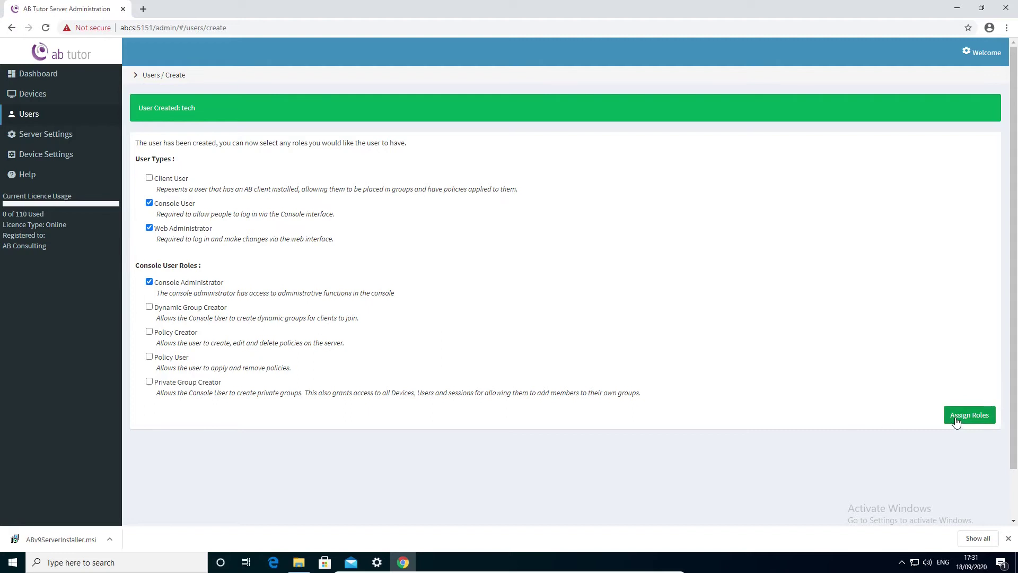
left_click(958, 387)
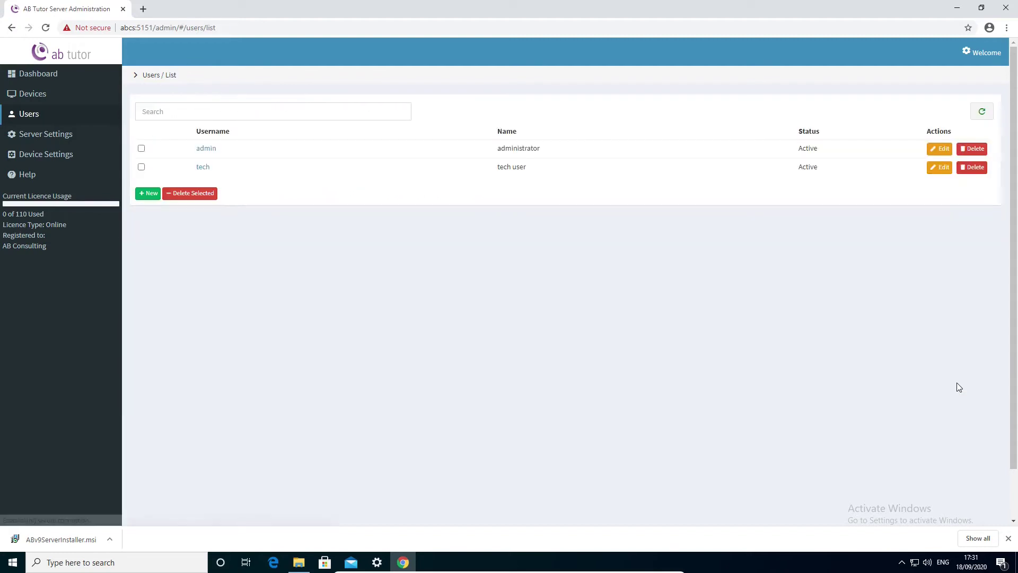
Save a new password for the admin account, then go back to the dashboard
left_click(206, 150)
left_click(208, 216)
left_click(202, 257)
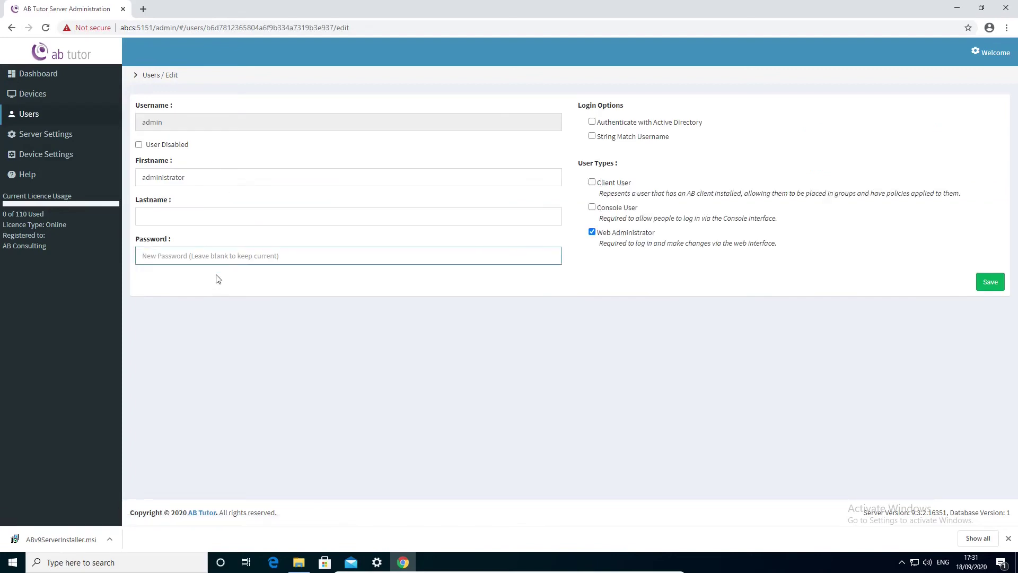
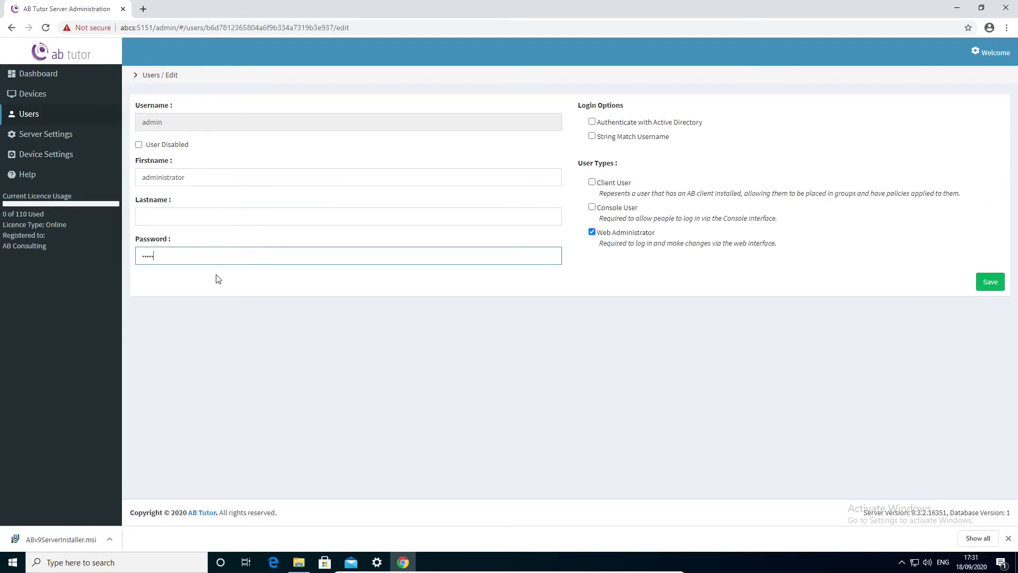
left_click(987, 284)
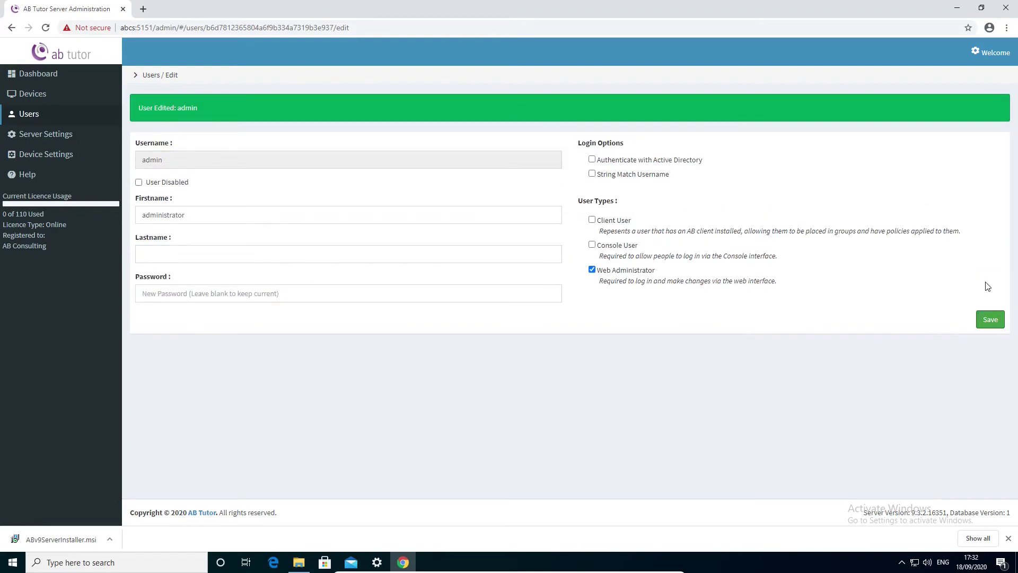
left_click(21, 75)
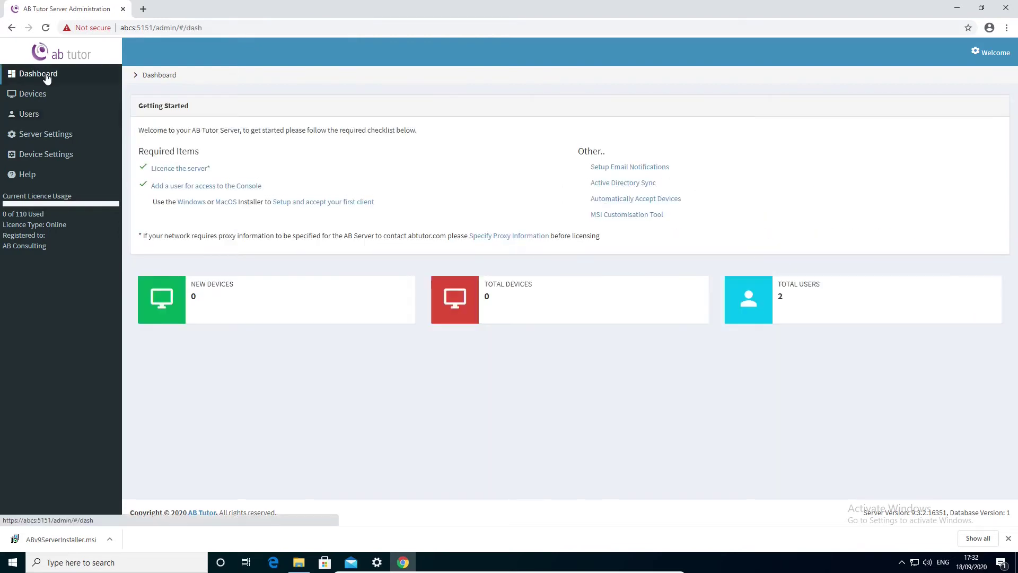
Download the Windows client installer ABTutor.msi and show it in the Downloads folder
left_click(194, 207)
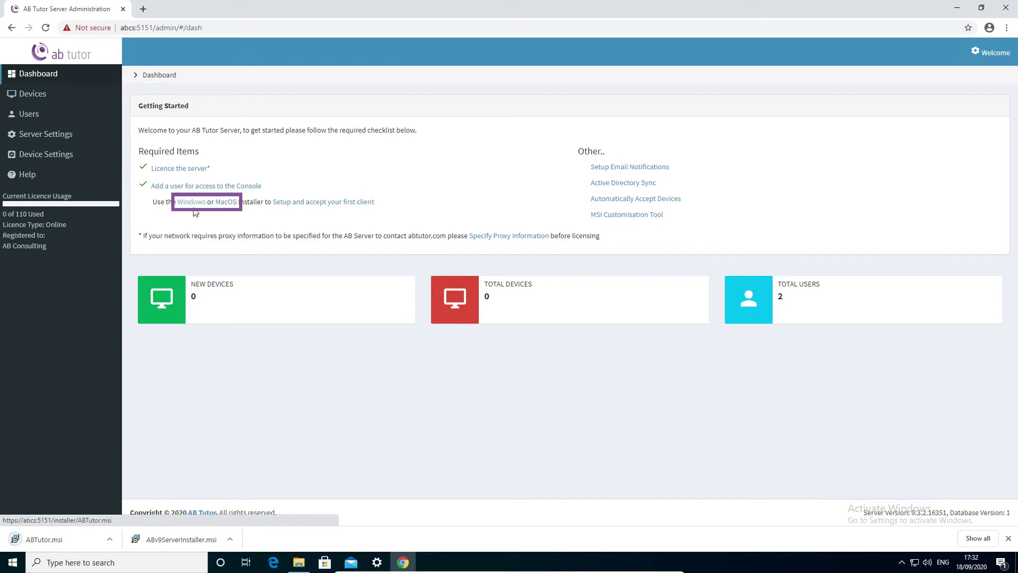
left_click(299, 563)
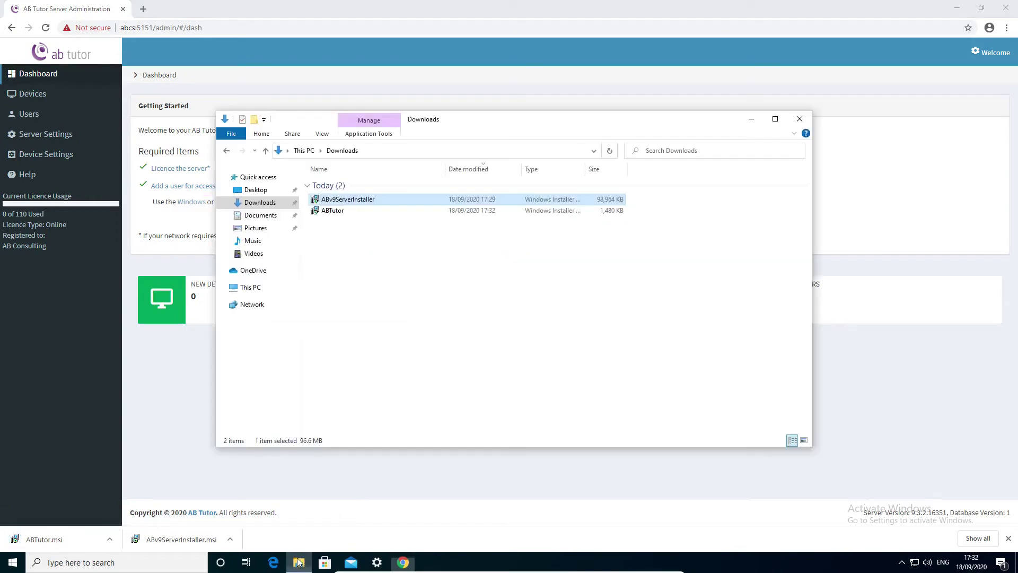
Run ABTutor.msi, accept the licence, include the Console feature, and complete the installation
double_click(326, 211)
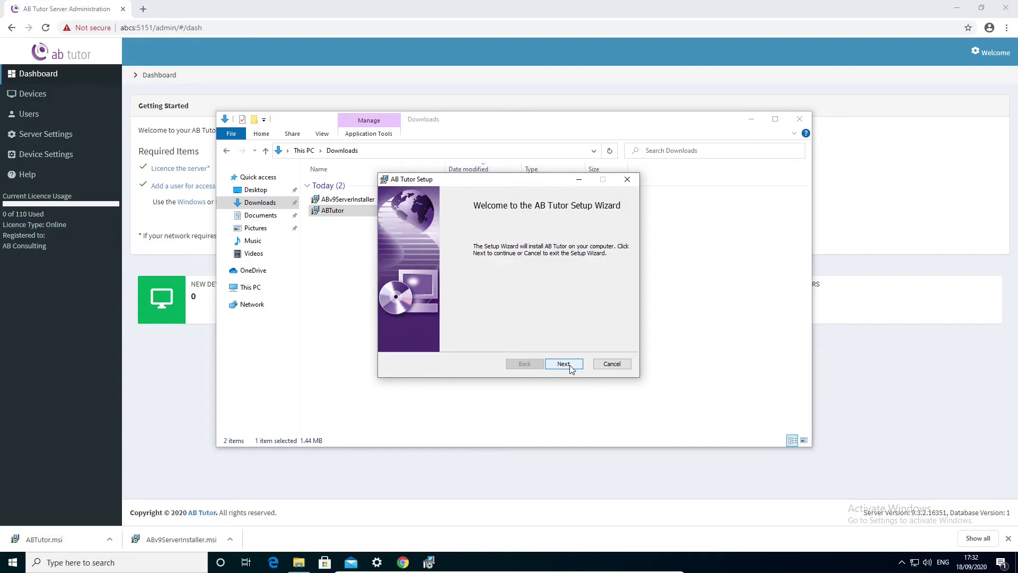
left_click(563, 364)
left_click(499, 339)
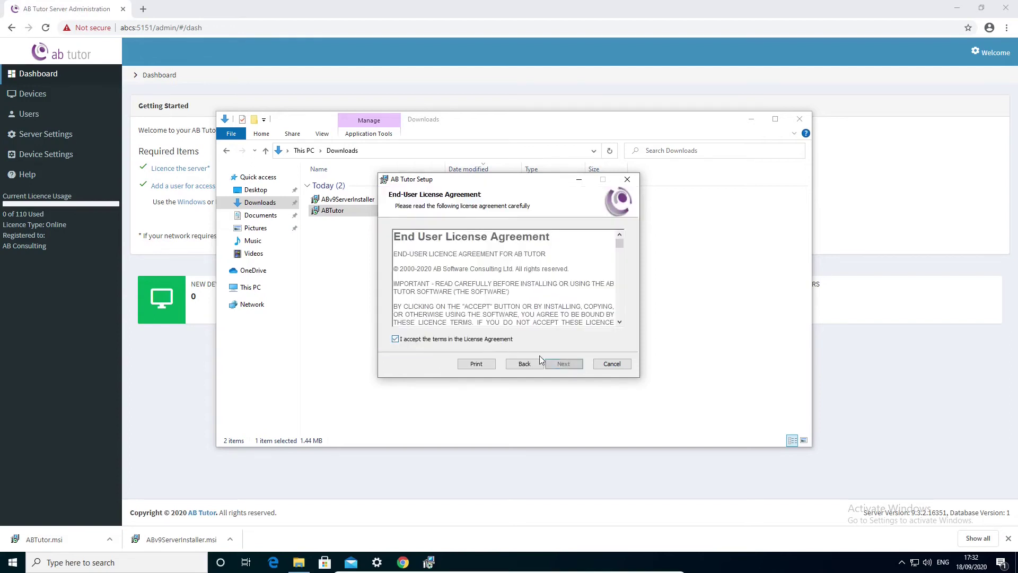
left_click(564, 364)
left_click(443, 269)
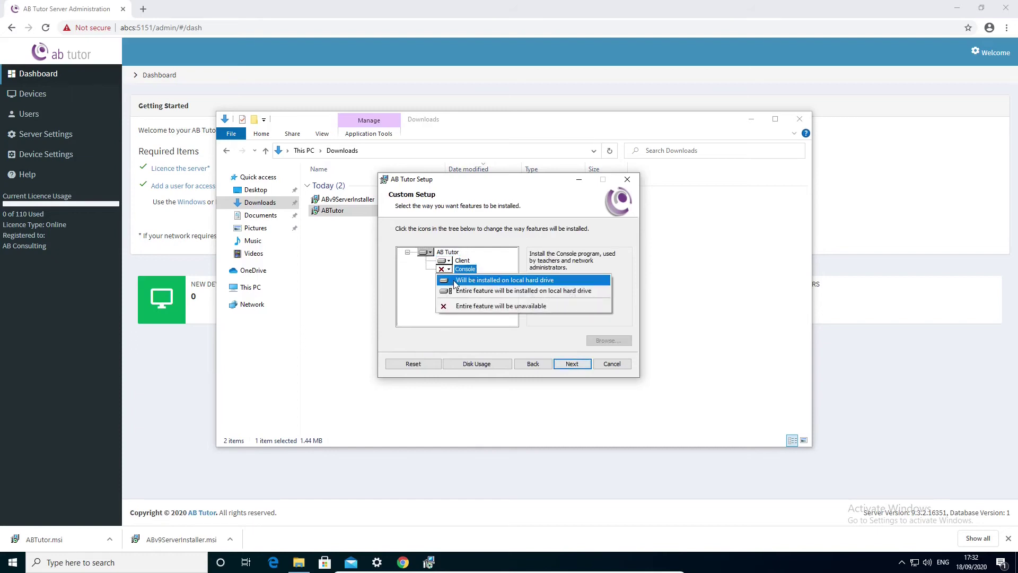
left_click(461, 280)
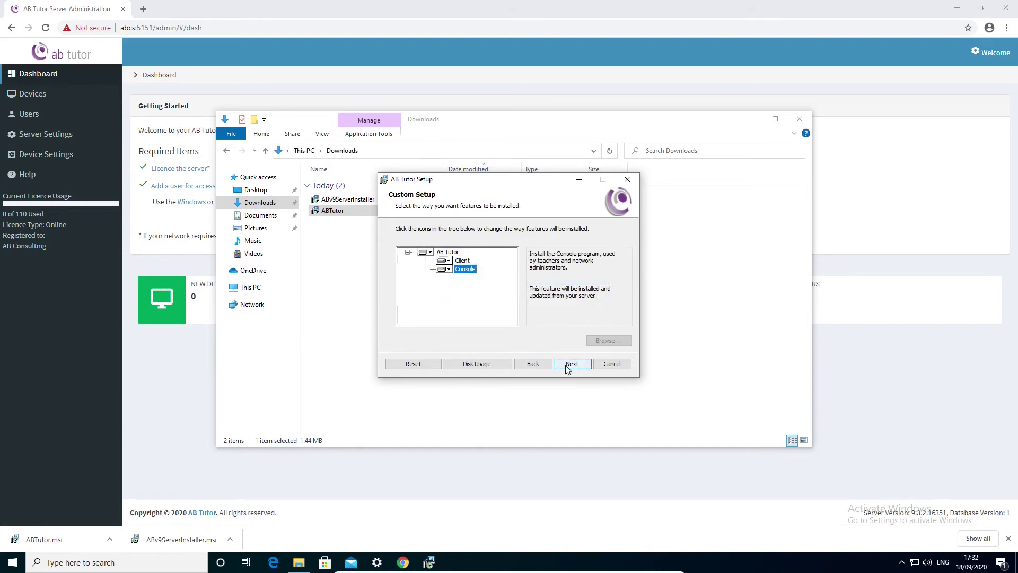
left_click(567, 365)
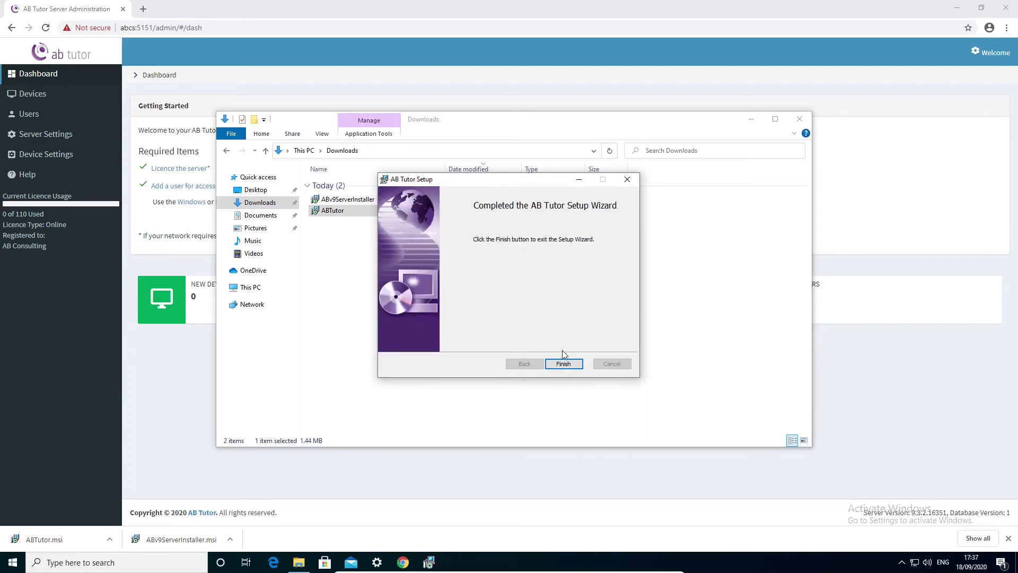
left_click(563, 363)
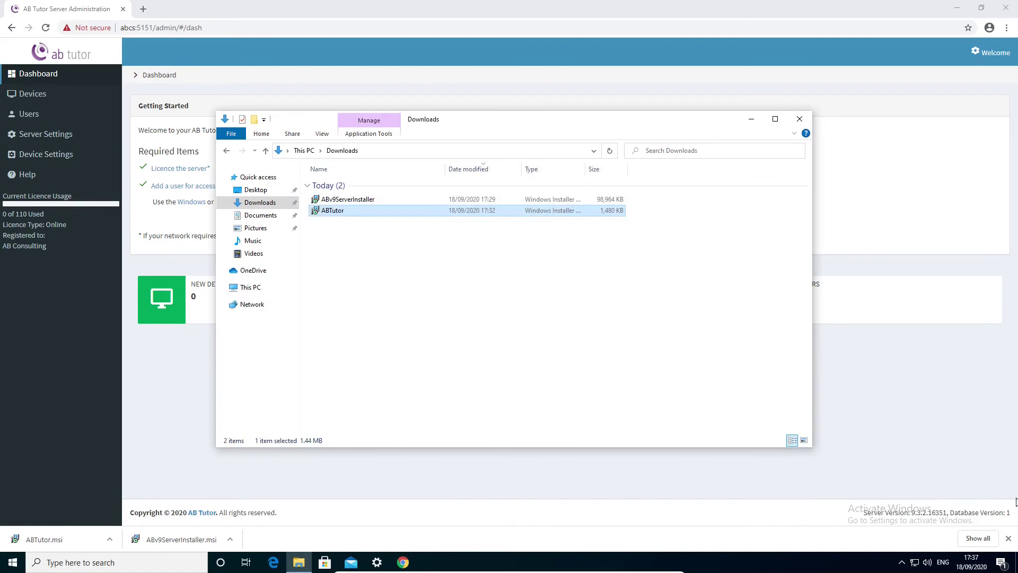
Accept all pending device requests, approving Test-0, in Server Administration
left_click(1008, 539)
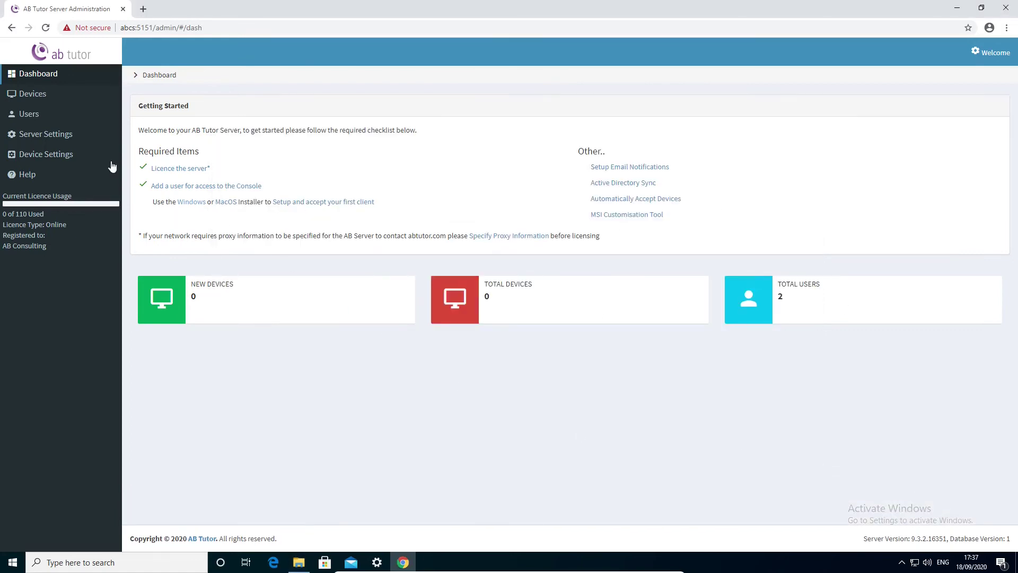
left_click(48, 100)
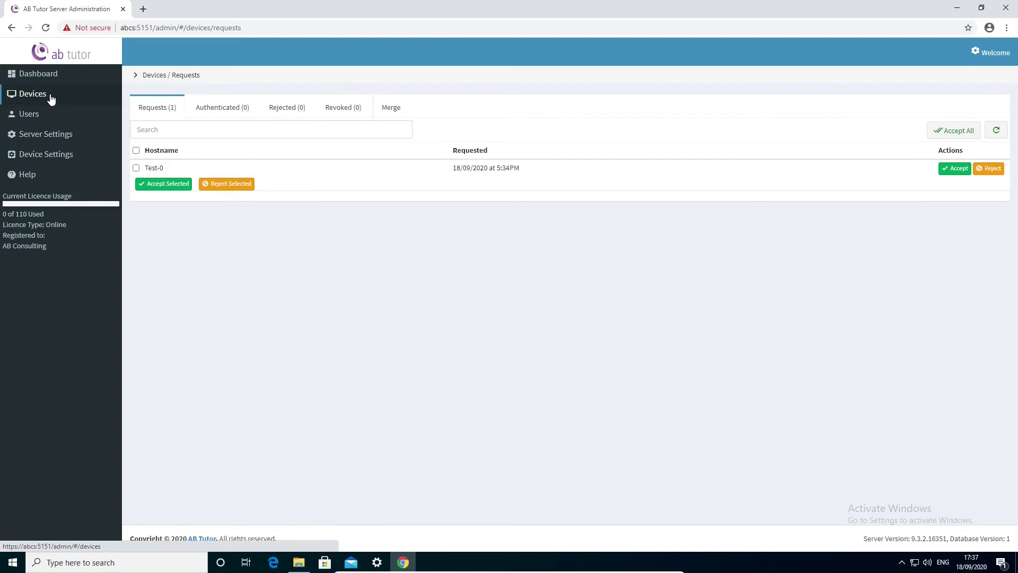
left_click(955, 134)
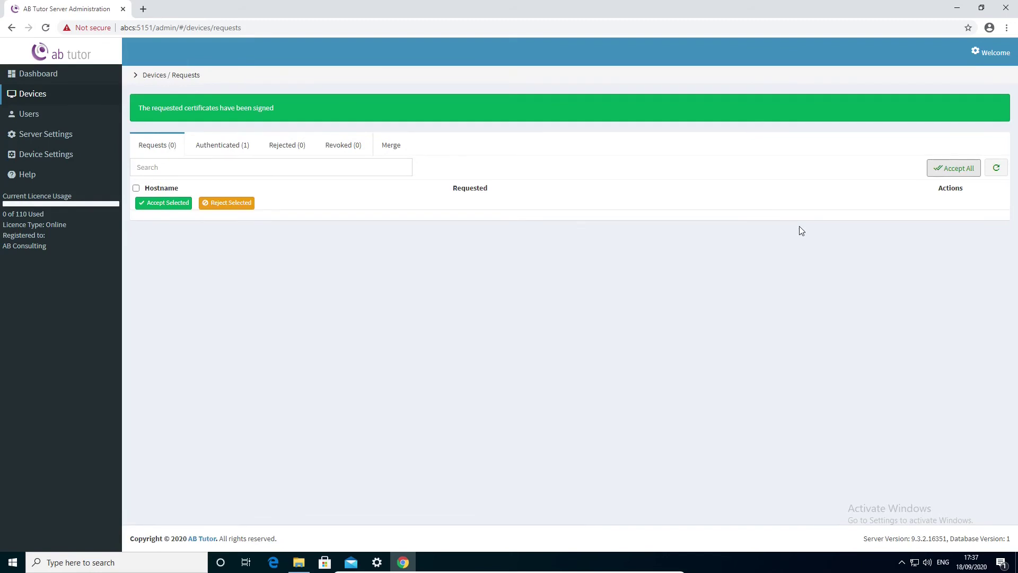
Launch the AB Tutor console from the desktop and log in as tech
left_click(957, 8)
left_click(28, 124)
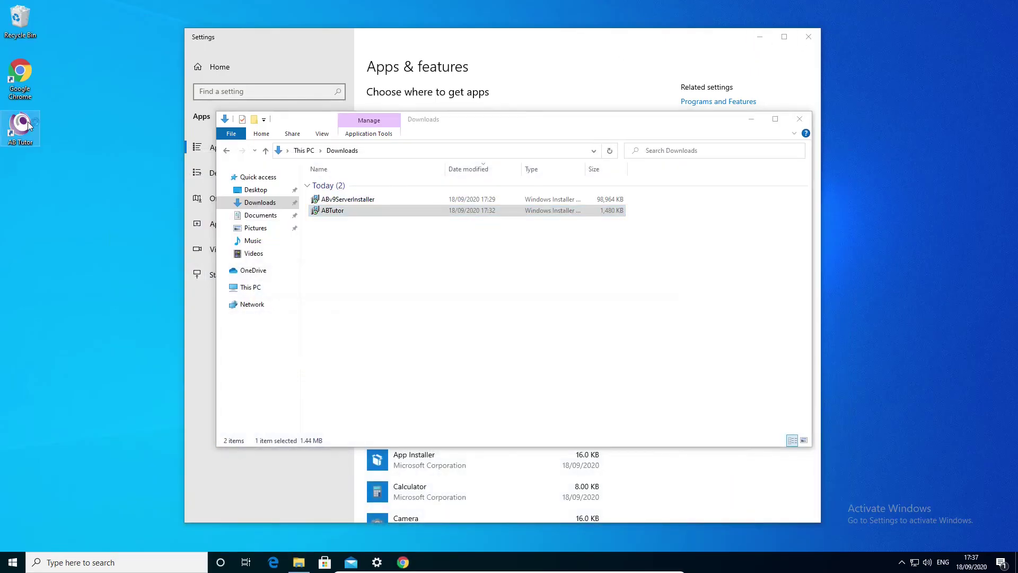
double_click(29, 126)
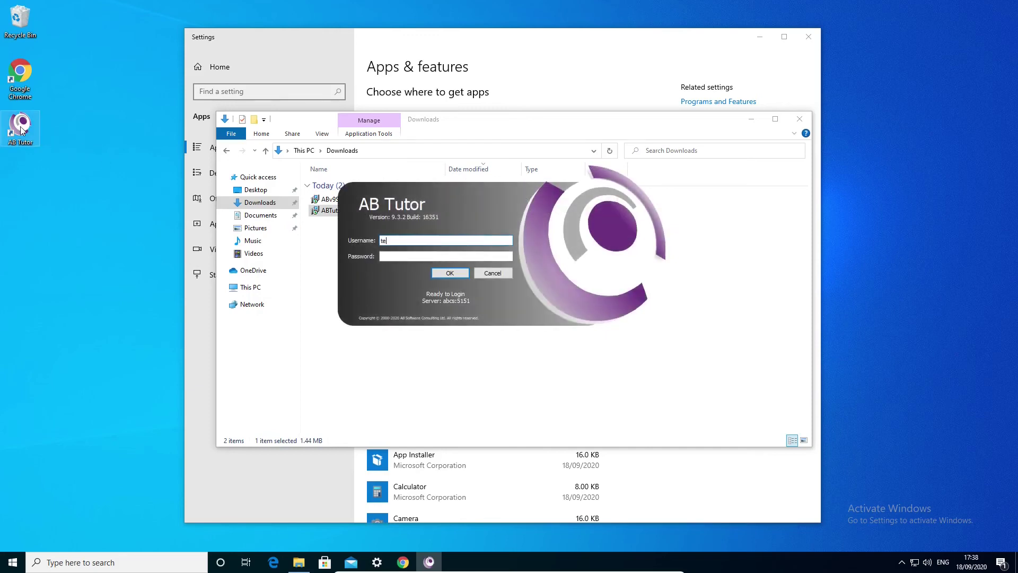
key("Tab")
key("Return")
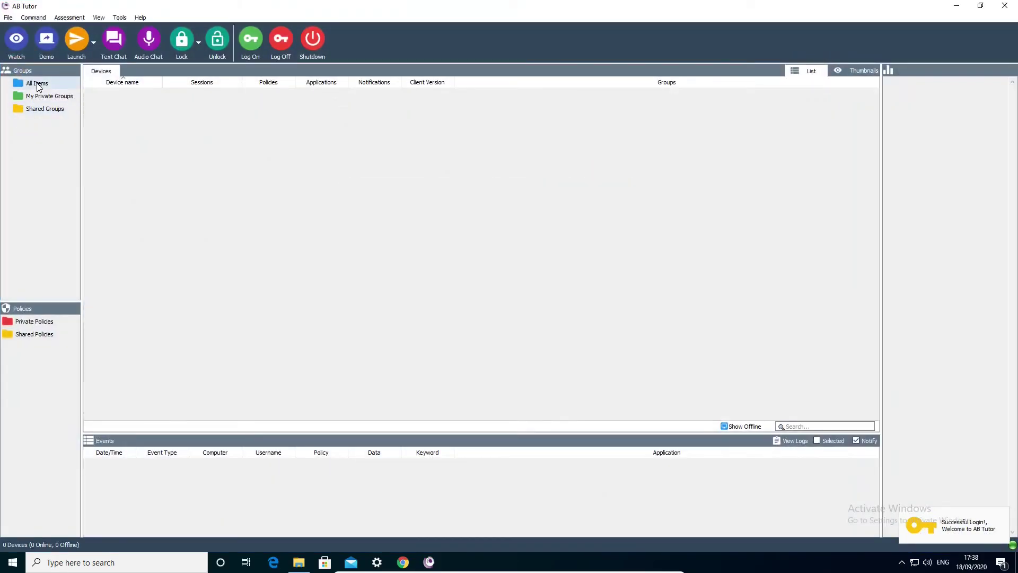
Drag Test-0 from All Items into shared groups Group 1 and Group 2
left_click(38, 85)
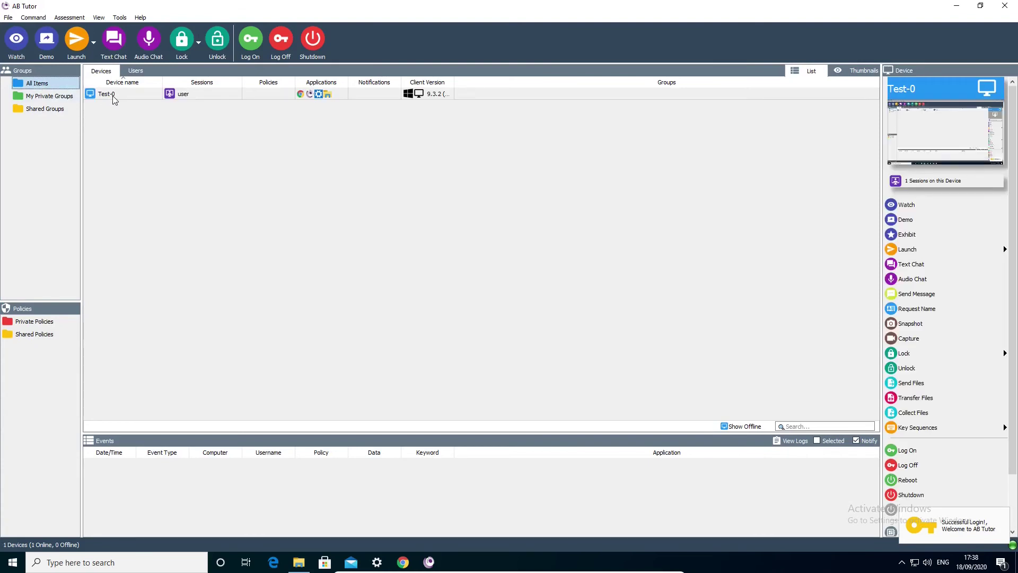
left_click_drag(109, 95, 48, 111)
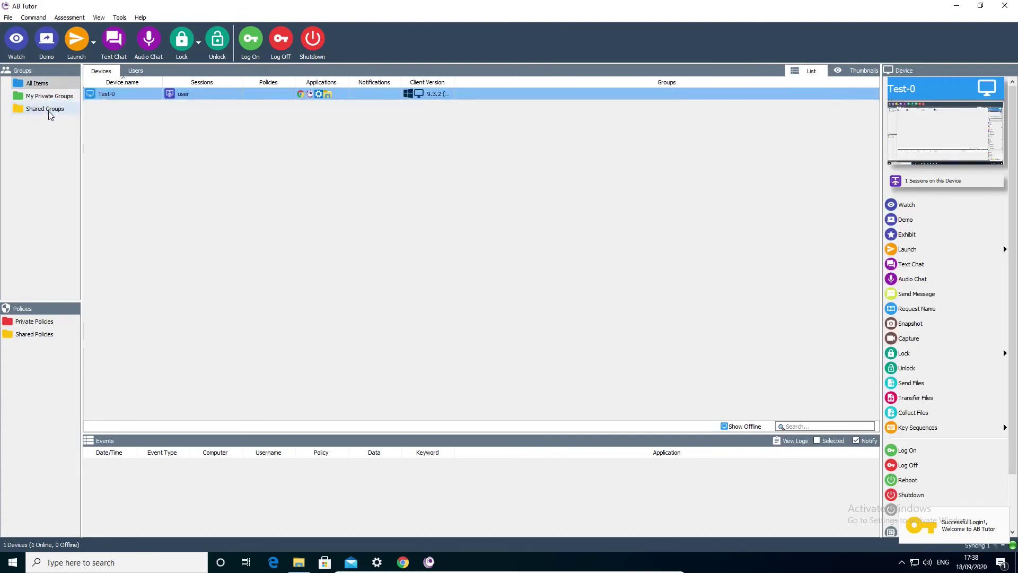
left_click(38, 83)
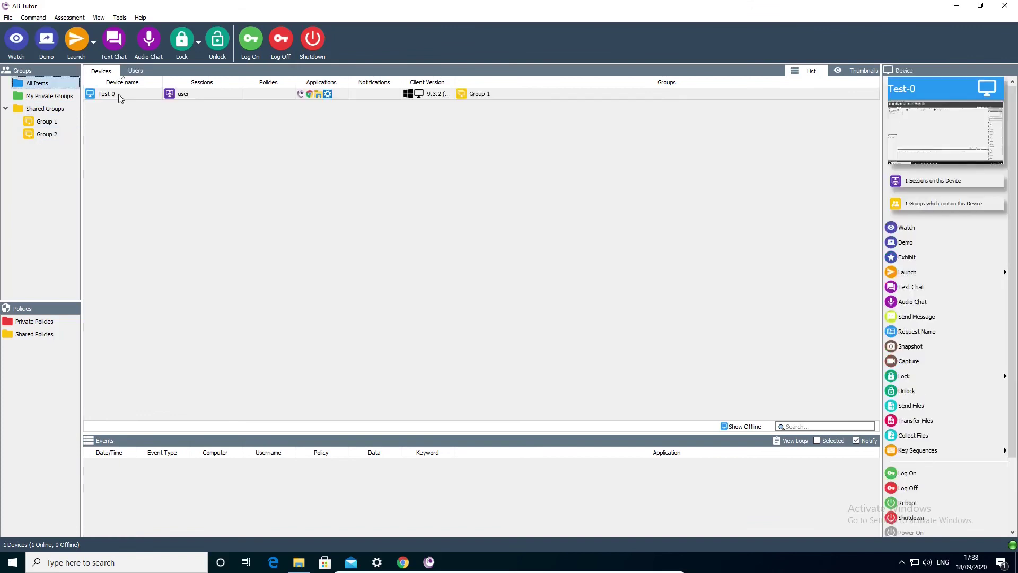
left_click_drag(119, 93, 50, 136)
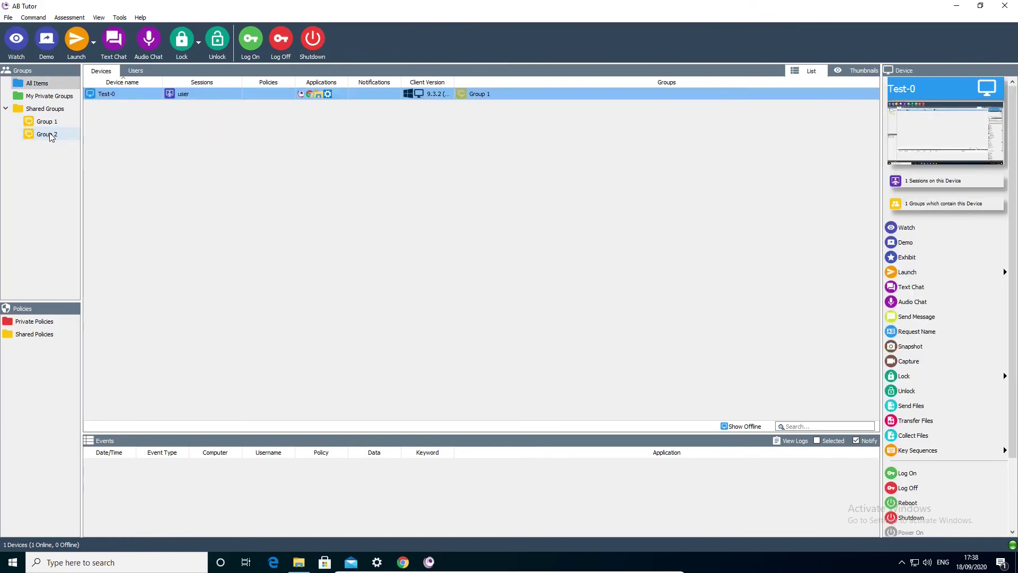